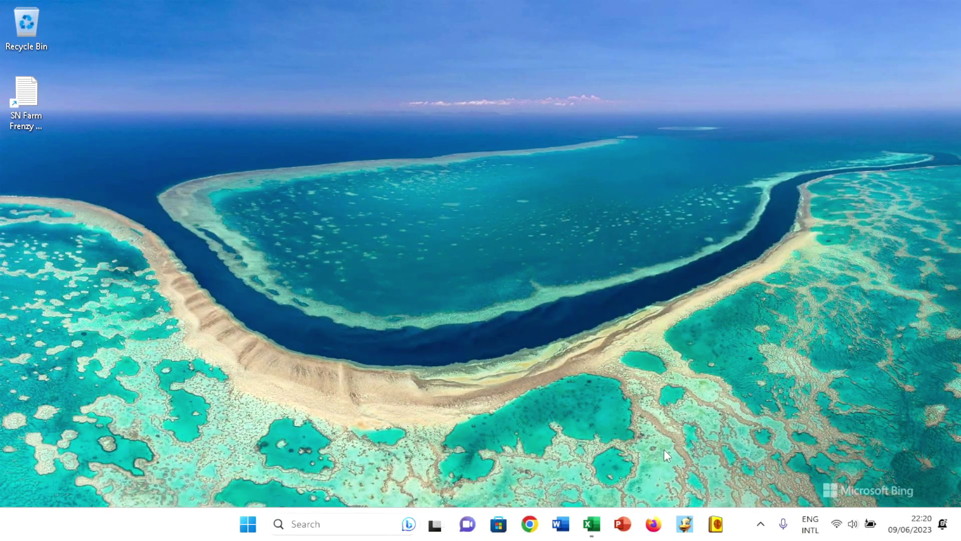
Switch to the open Excel workbook containing the KODE column.
left_click(595, 529)
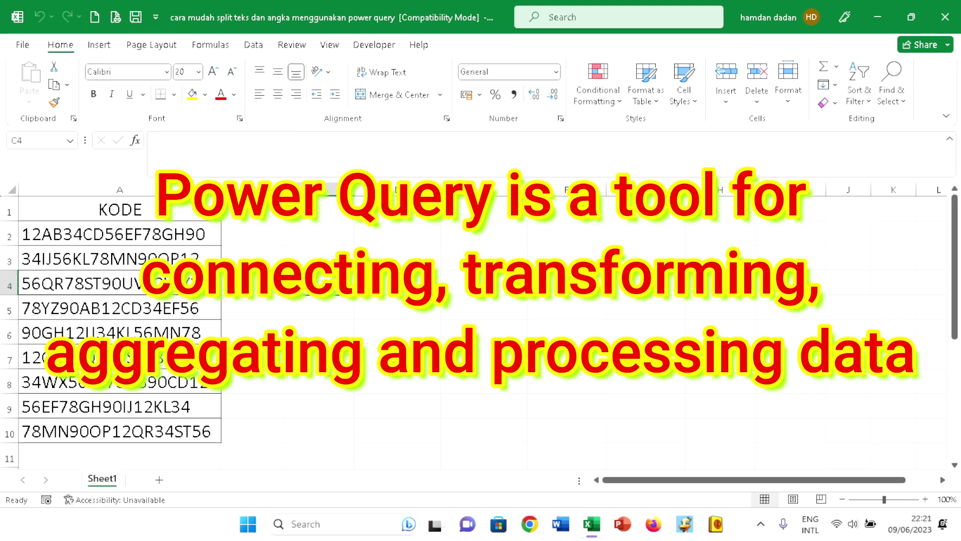
left_click(332, 239)
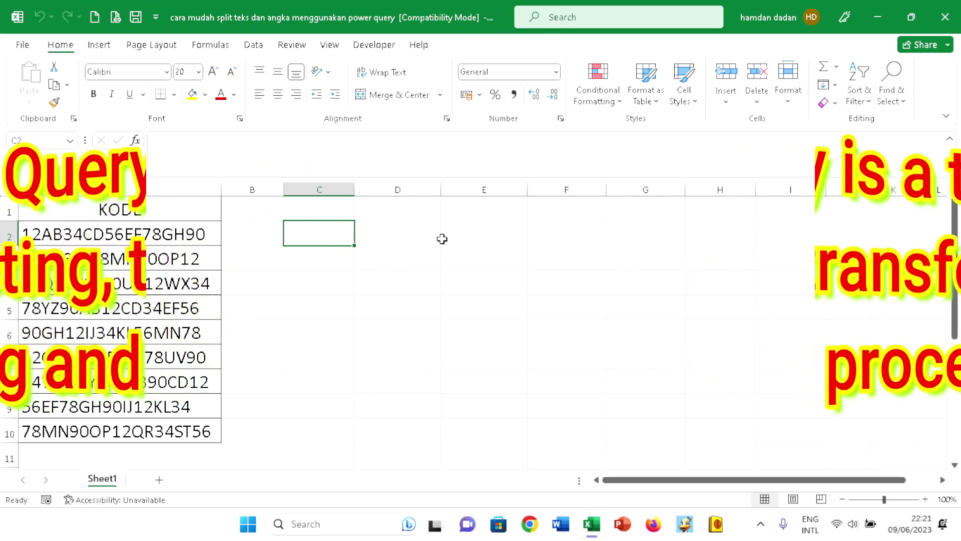
left_click(485, 236)
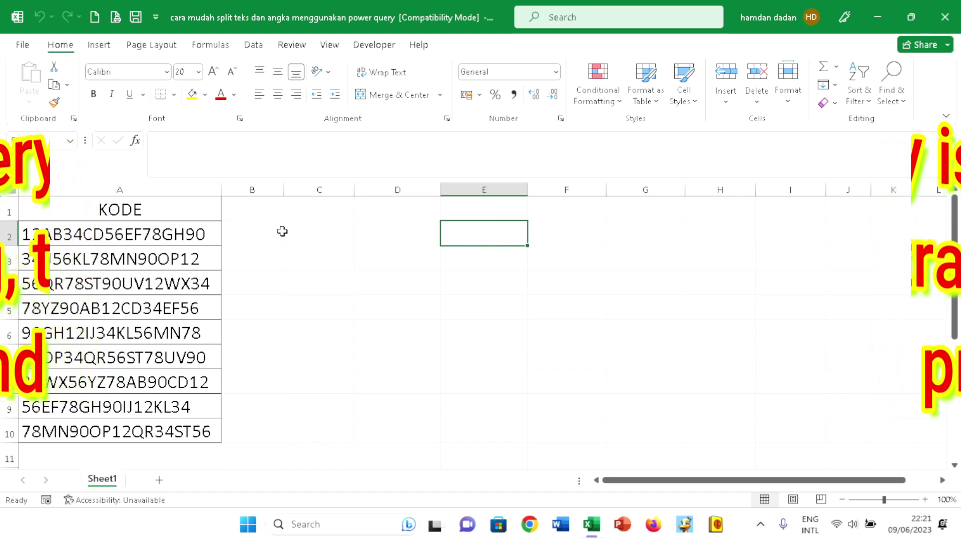
left_click(326, 232)
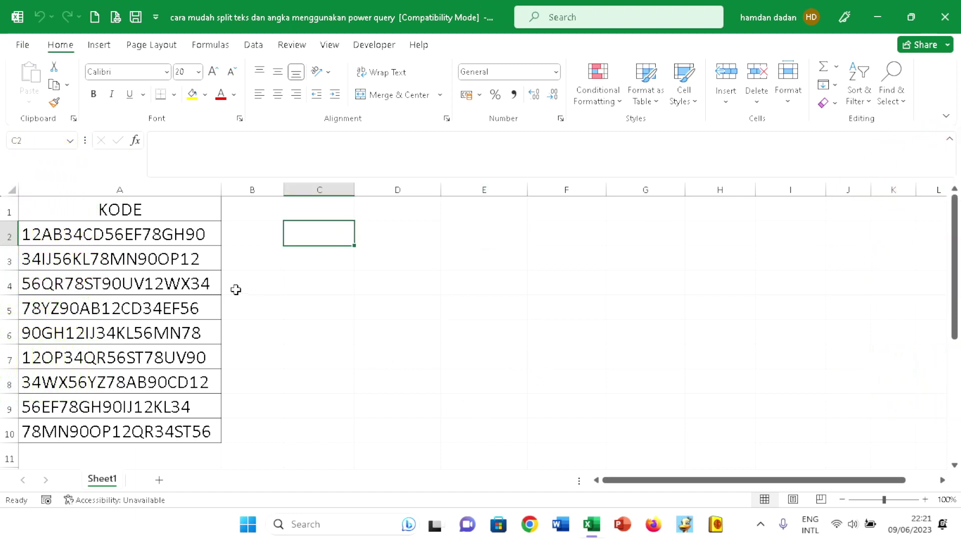
left_click(146, 210)
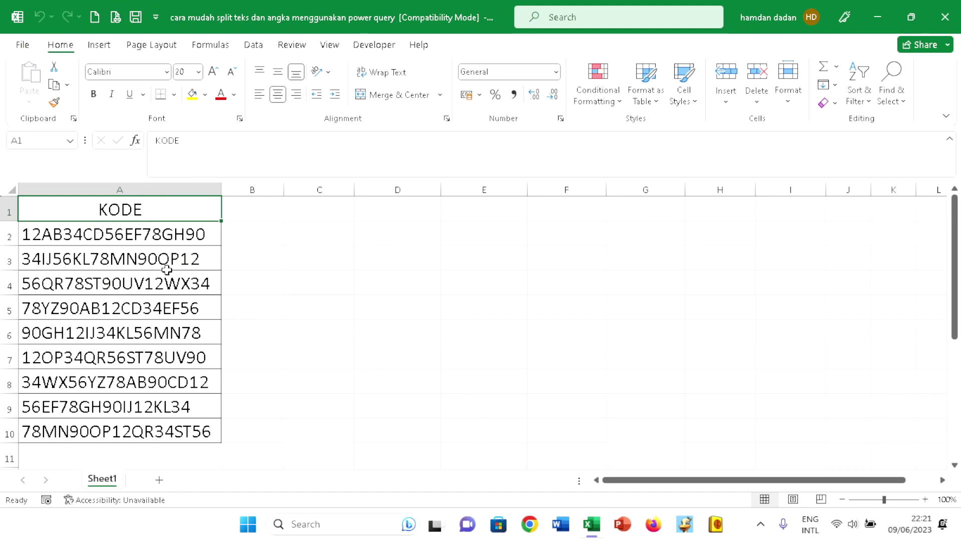
Hide the worksheet's gridlines and return to the main editing commands.
left_click(334, 44)
left_click(176, 94)
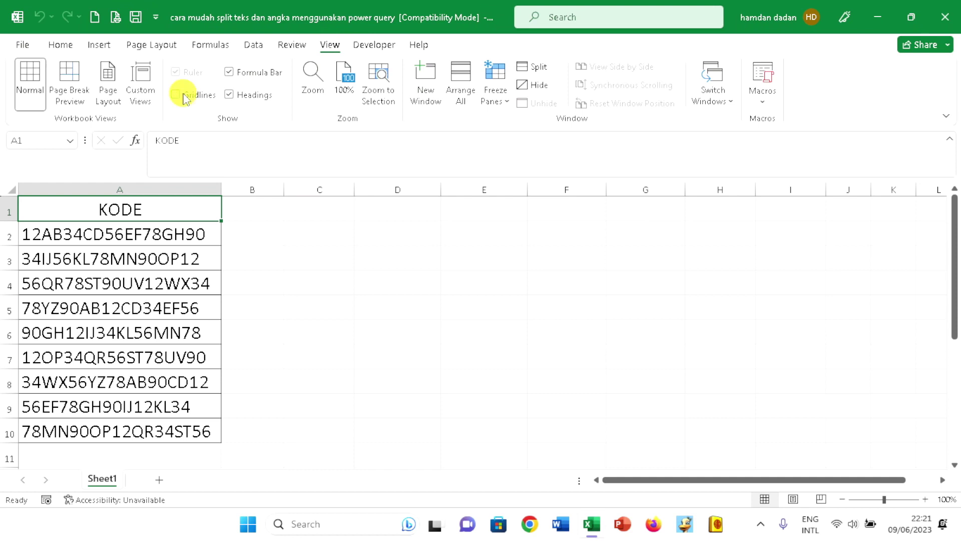
left_click(59, 46)
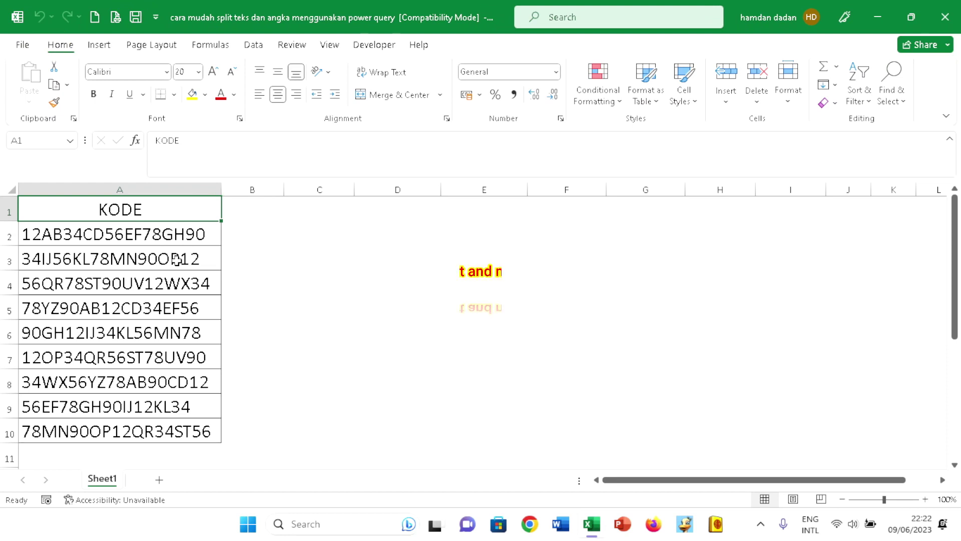
left_click(44, 234)
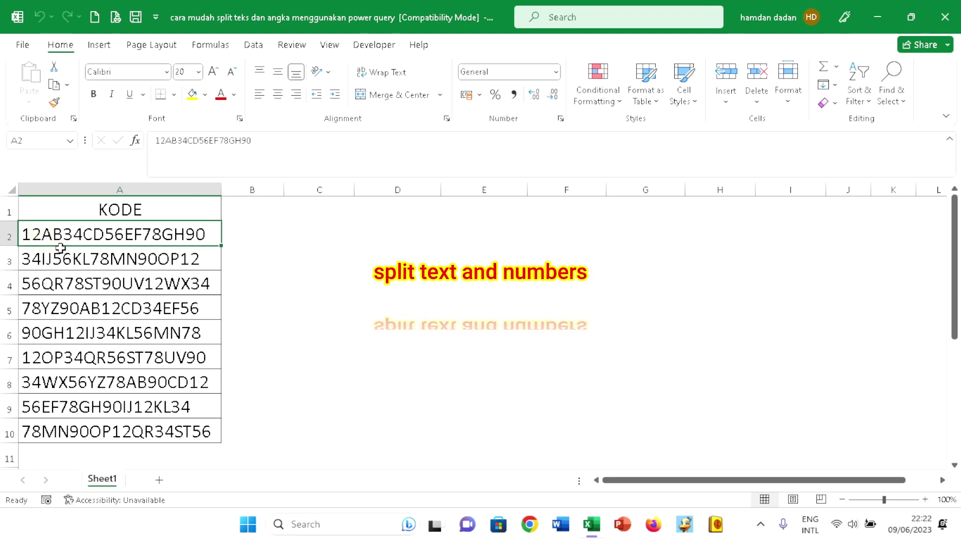
left_click(84, 261)
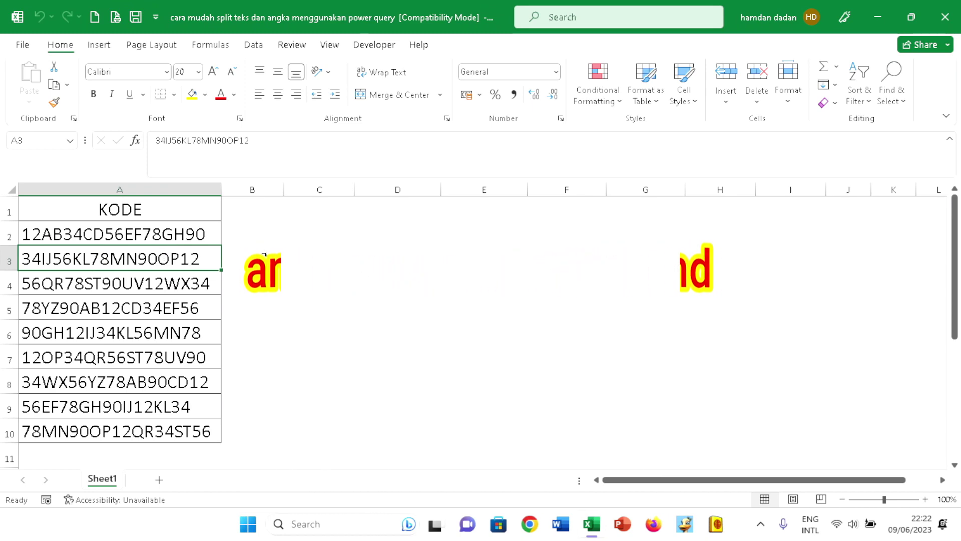
Get the data from range A1:A10 into Power Query as a table with headers.
left_click(159, 216)
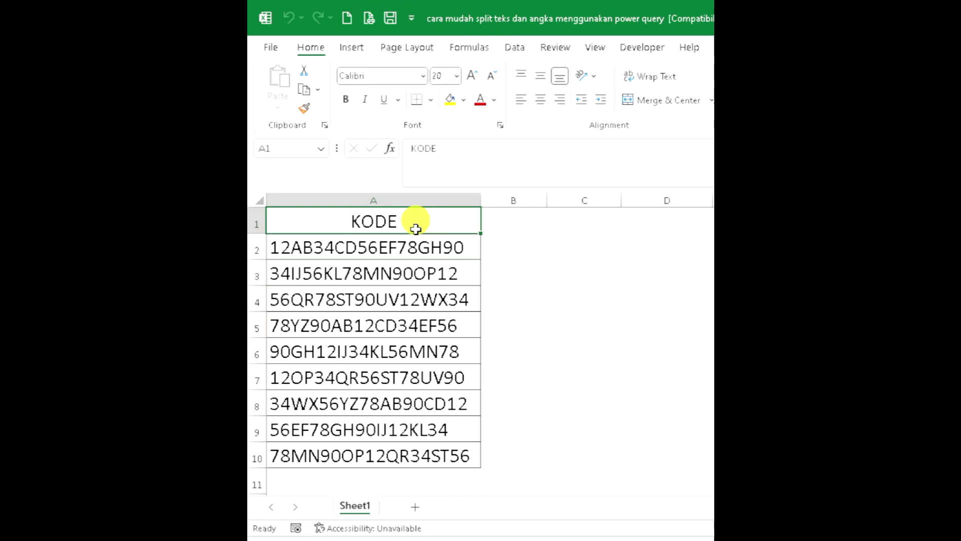
left_click_drag(415, 229, 431, 450)
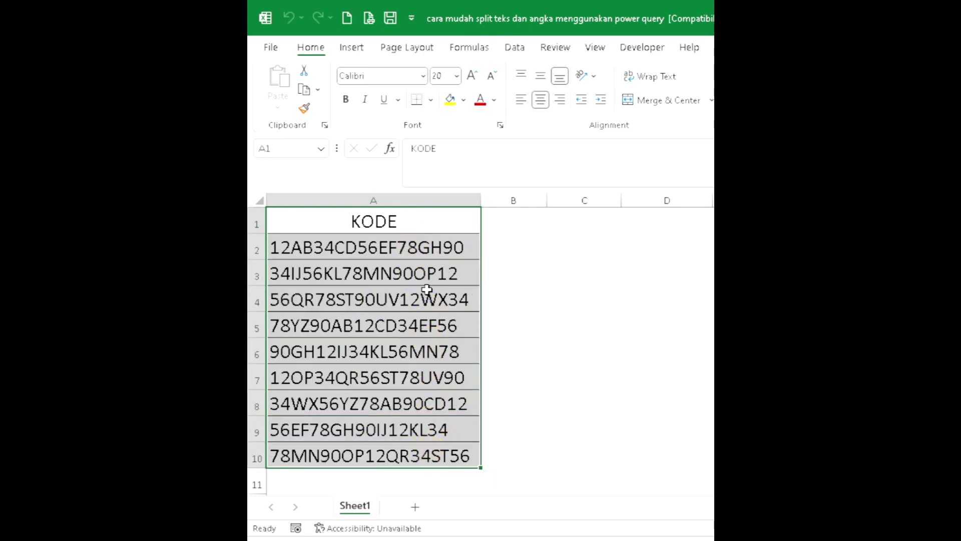
right_click(397, 275)
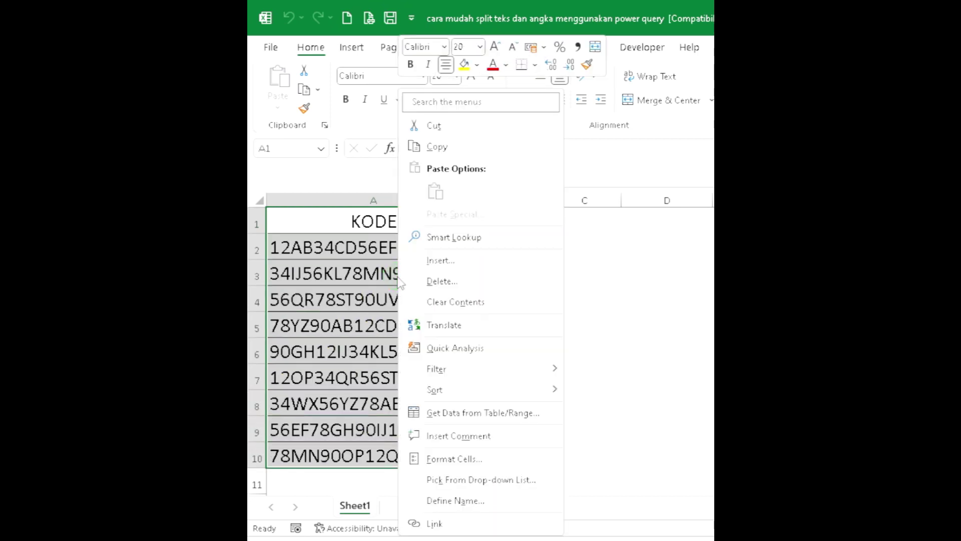
mouse_move(490, 401)
left_click(491, 414)
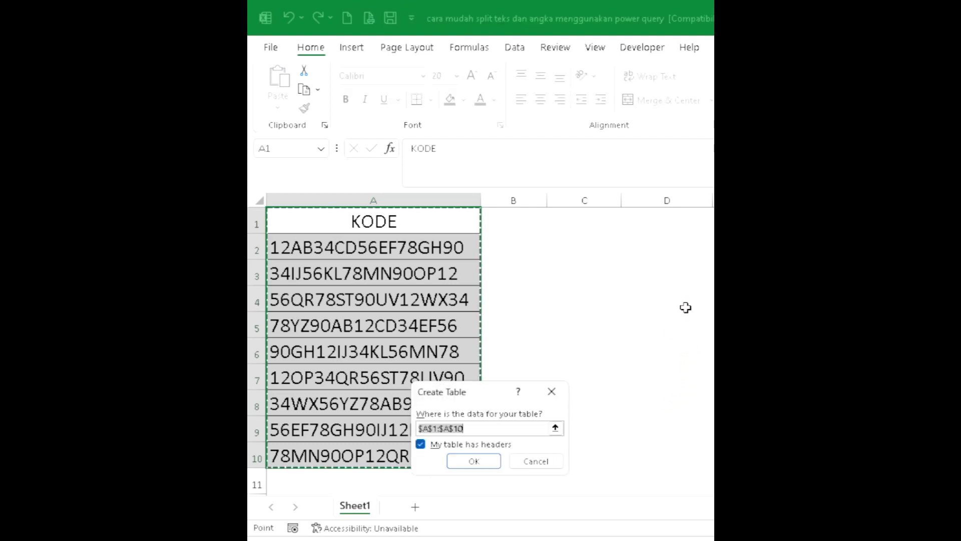
left_click_drag(475, 393, 576, 226)
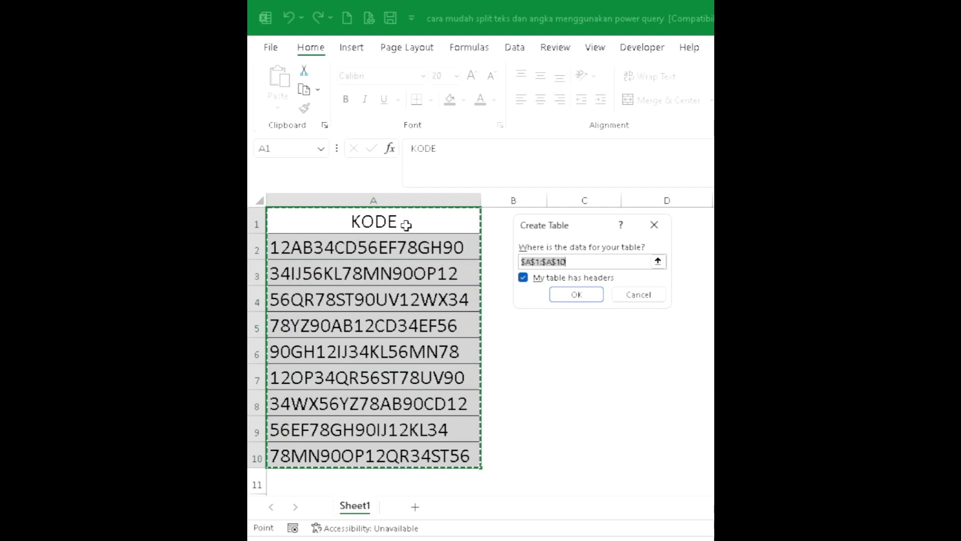
left_click(587, 295)
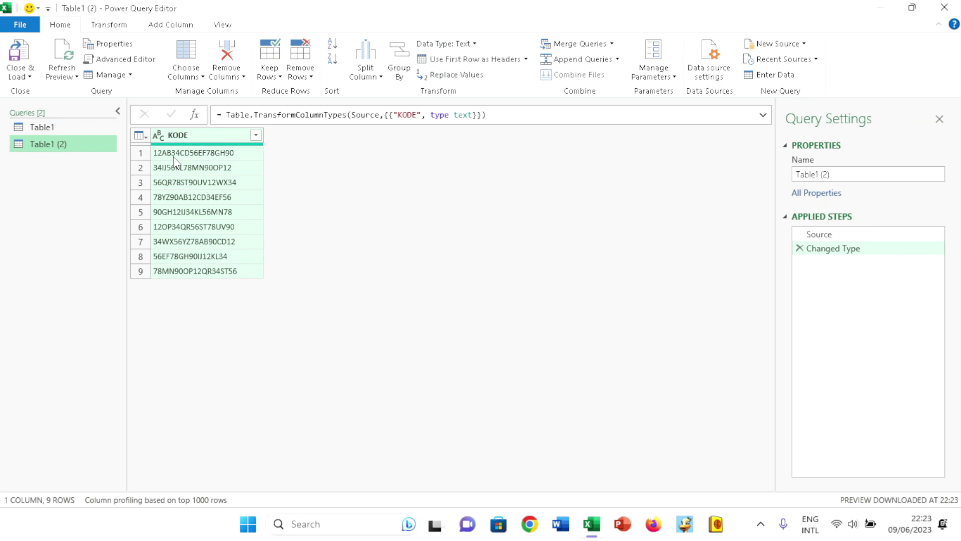
Split the KODE column by digit to non-digit.
right_click(193, 137)
mouse_move(262, 335)
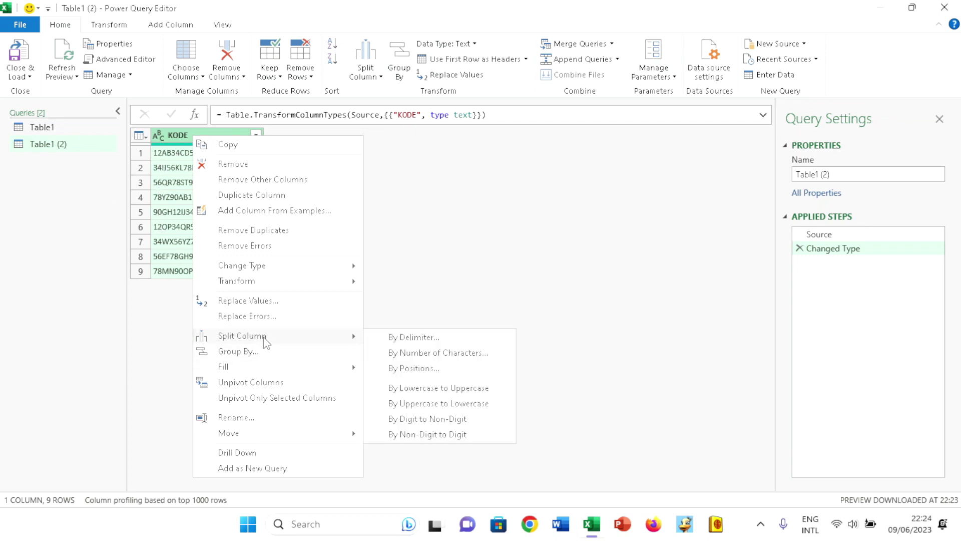
left_click(436, 422)
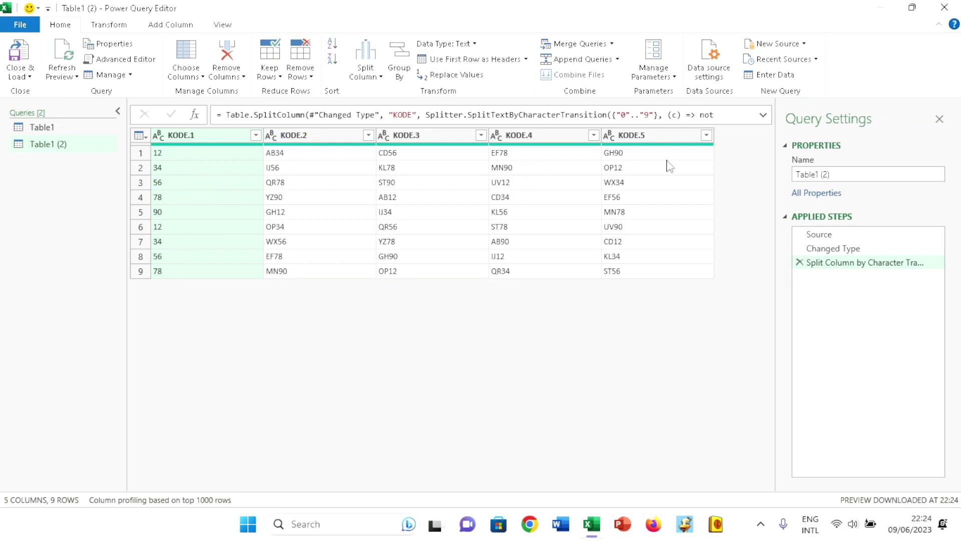
Split the KODE.2 column by non-digit to digit.
right_click(312, 134)
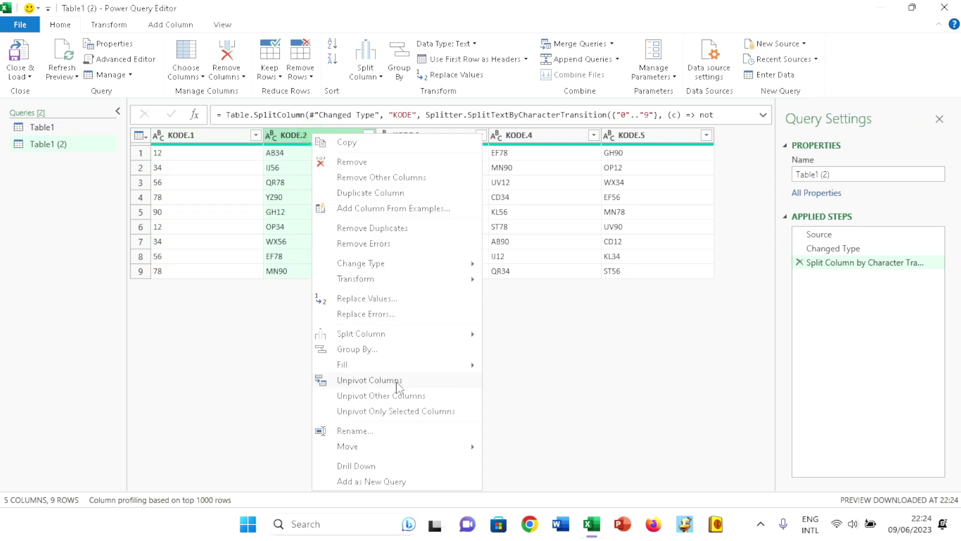
mouse_move(396, 336)
mouse_move(413, 367)
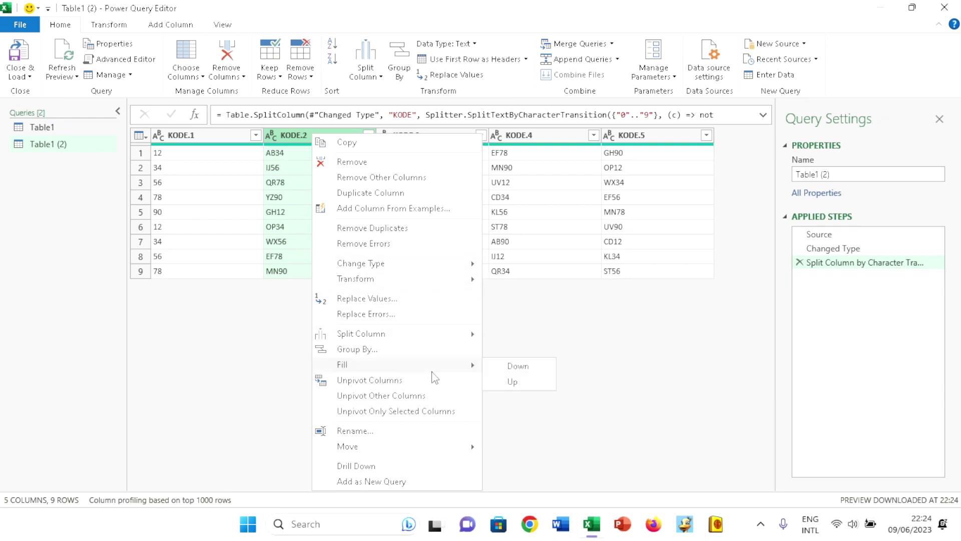
mouse_move(433, 336)
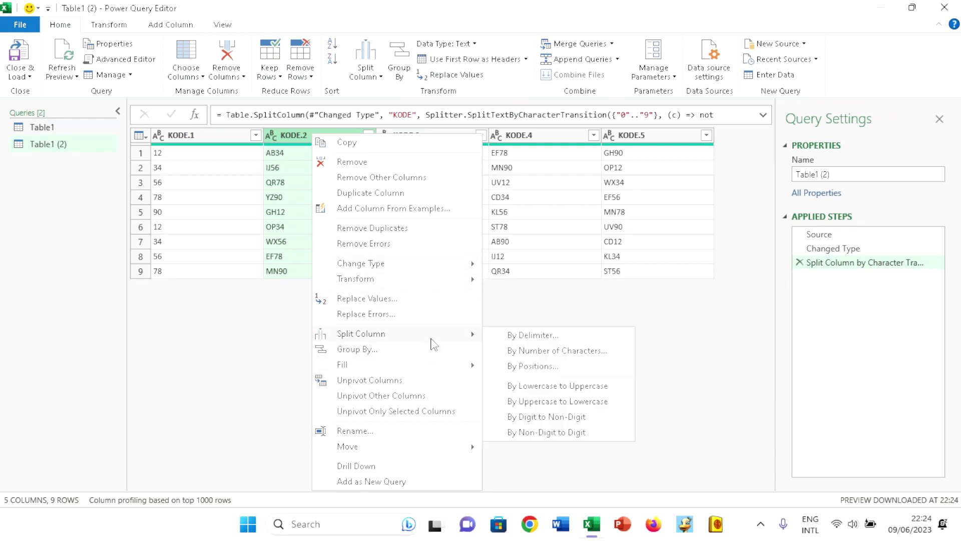
left_click(523, 434)
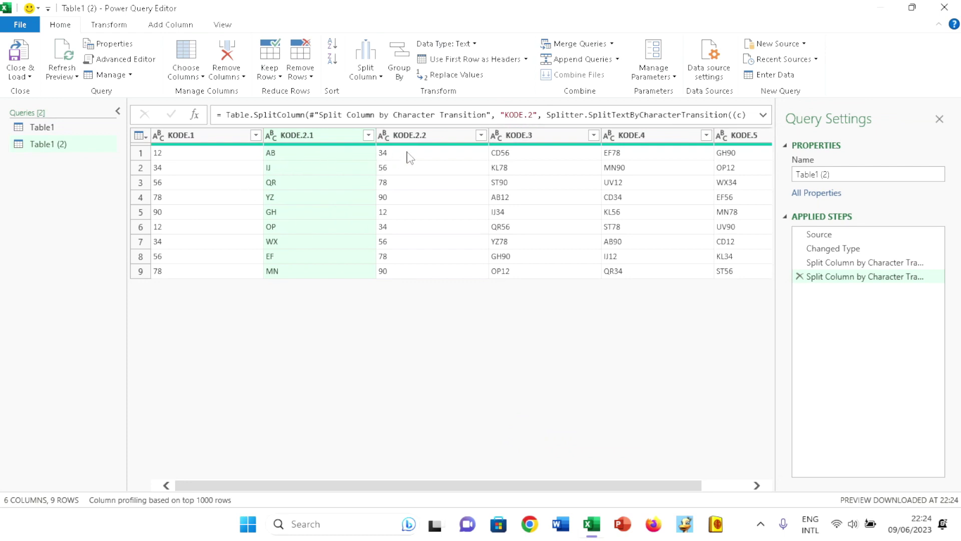
Split the KODE.3 column by non-digit to digit.
right_click(521, 135)
mouse_move(555, 335)
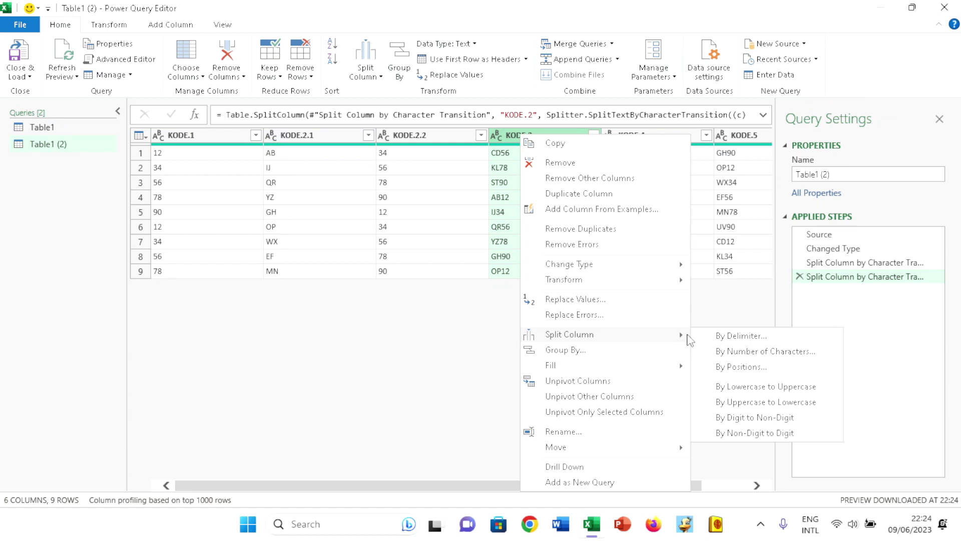
left_click(729, 433)
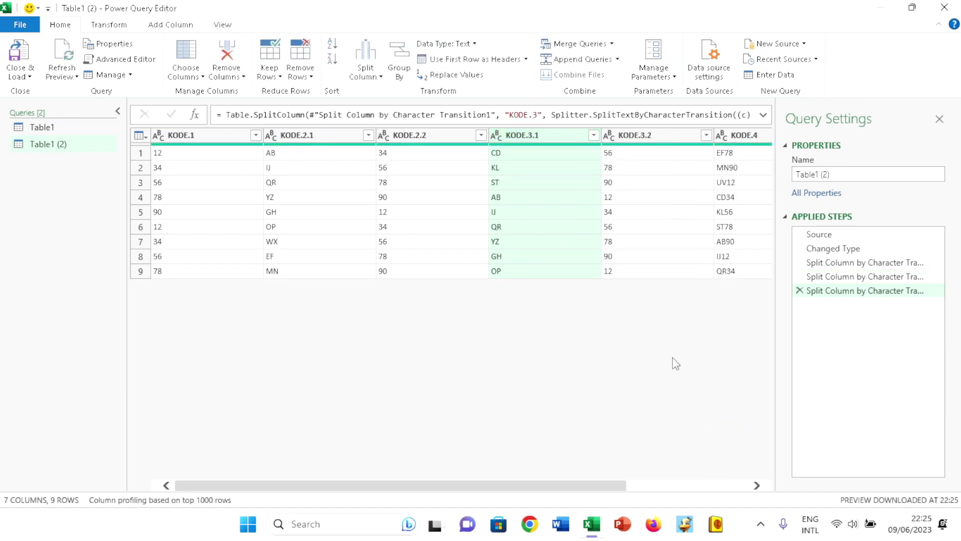
Split the KODE.4 column by non-digit to digit.
left_click(606, 488)
left_click_drag(606, 489, 795, 464)
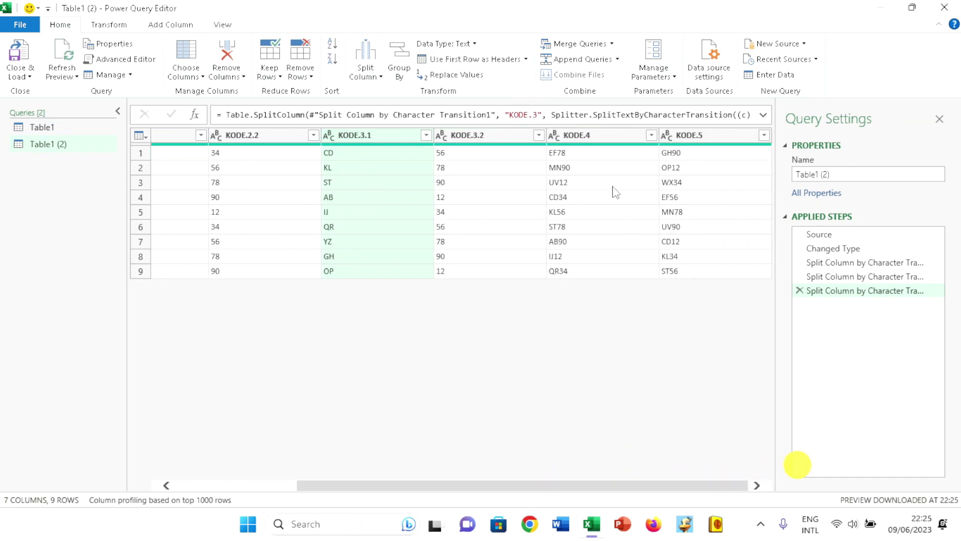
right_click(578, 134)
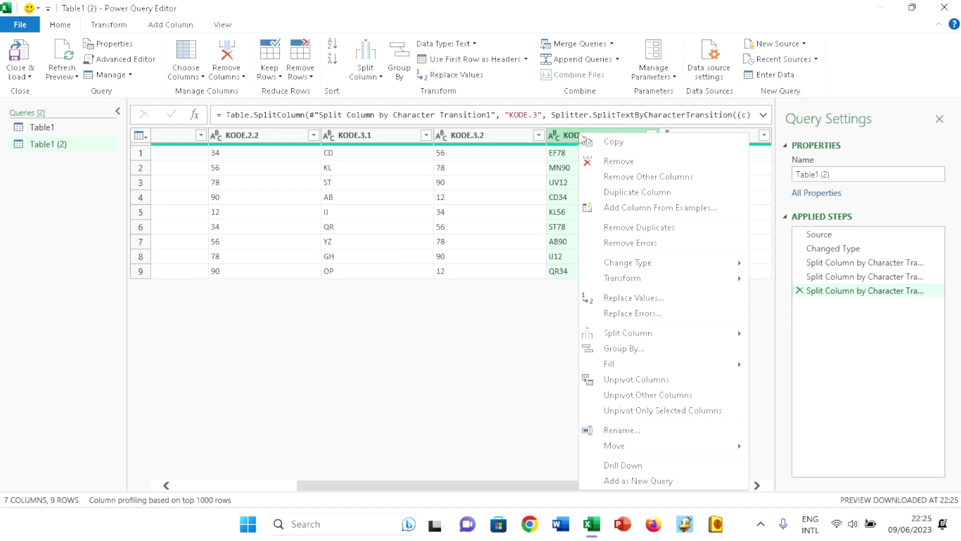
mouse_move(633, 338)
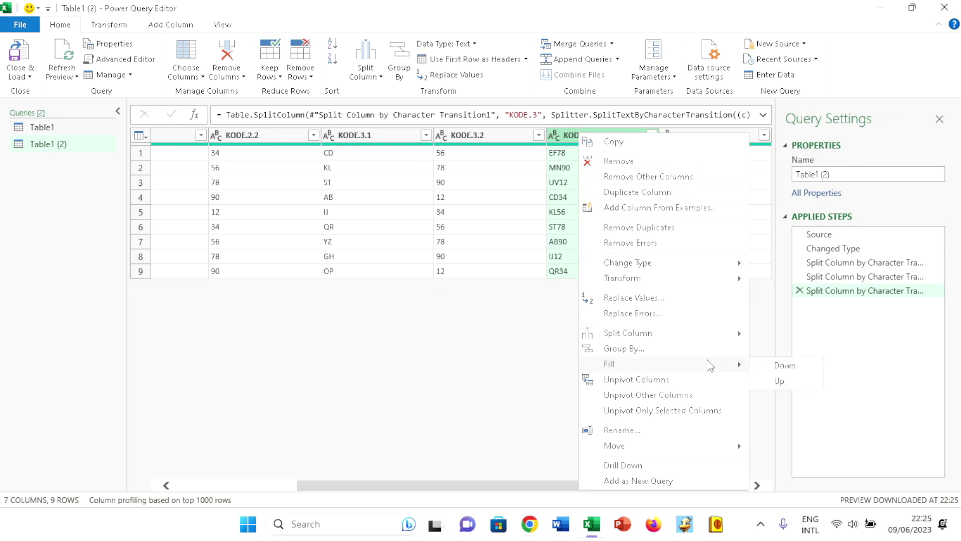
mouse_move(704, 335)
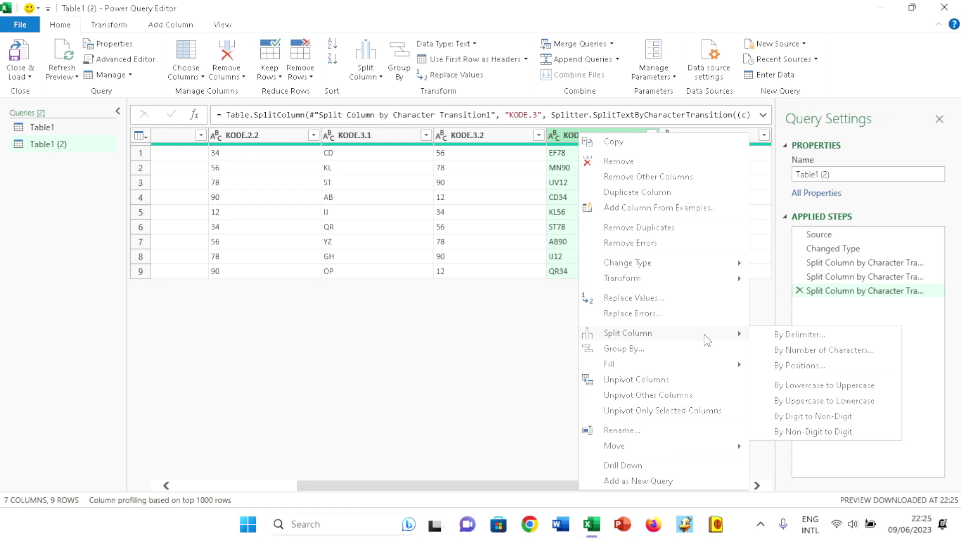
left_click(790, 432)
Split the KODE.5 column by non-digit to digit.
left_click_drag(672, 479, 792, 480)
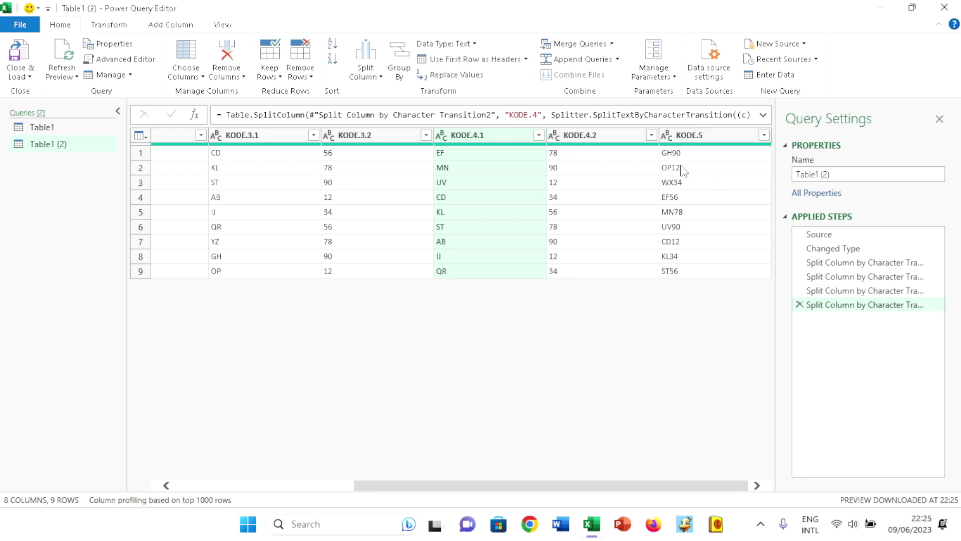
right_click(690, 136)
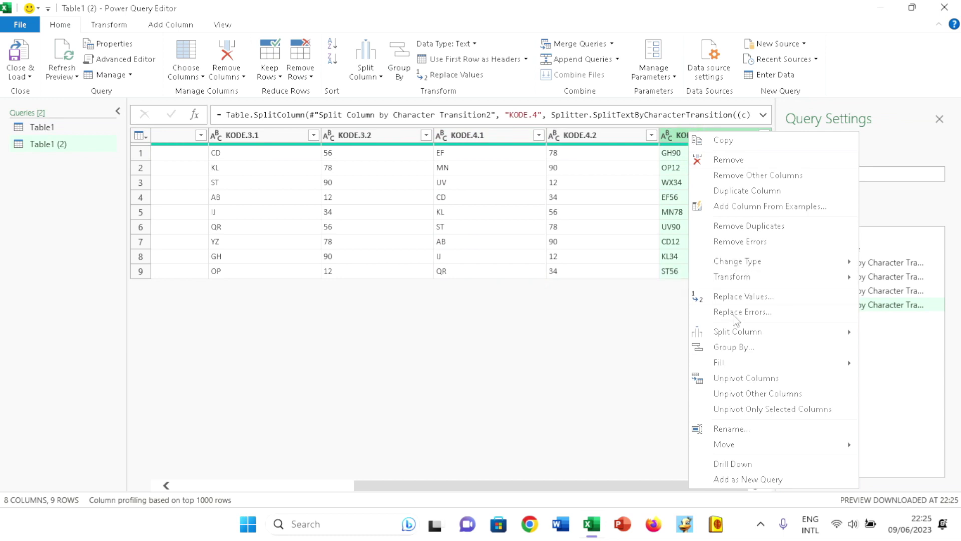
left_click(676, 137)
right_click(676, 139)
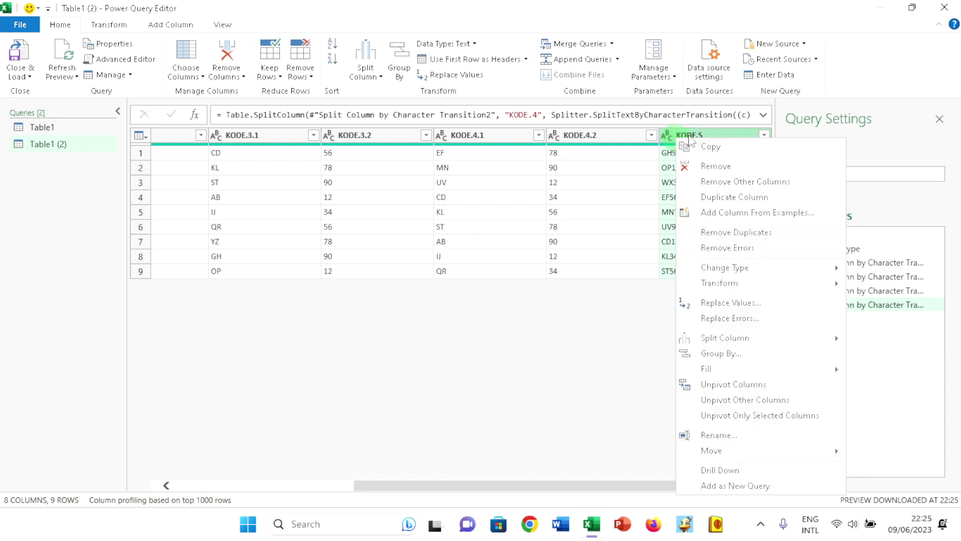
mouse_move(748, 376)
mouse_move(726, 339)
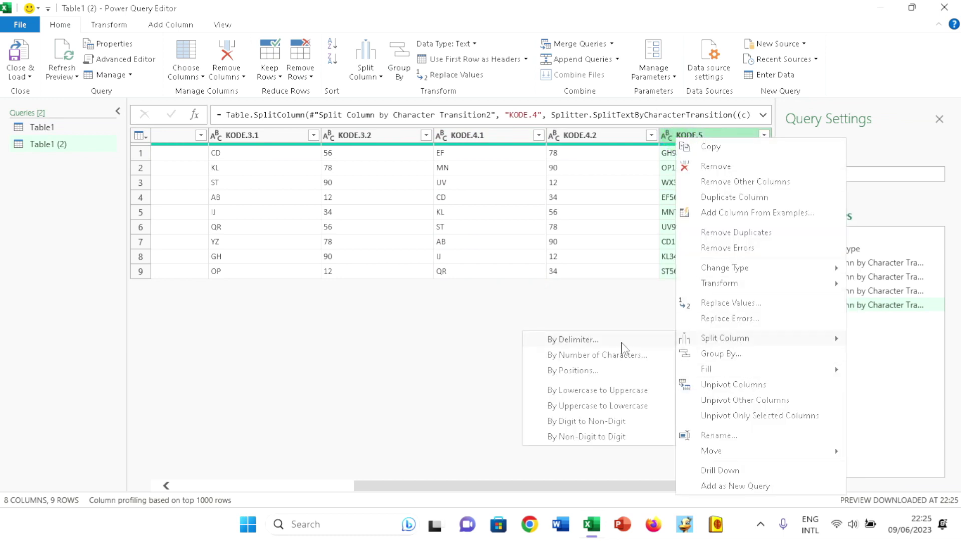
left_click(586, 436)
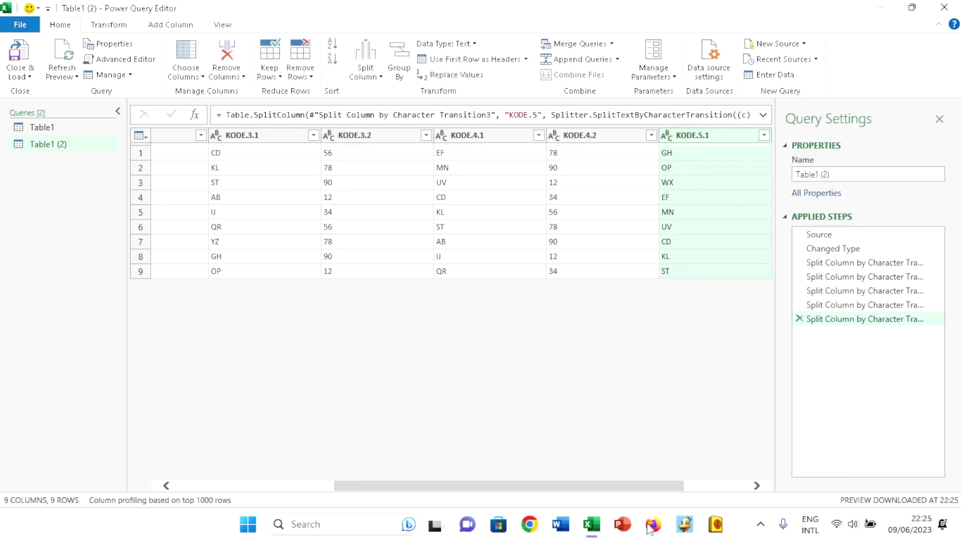
Load the split query as a table into the existing worksheet at Sheet1 cell C1 and narrow the Queries & Connections pane.
left_click_drag(584, 488, 768, 477)
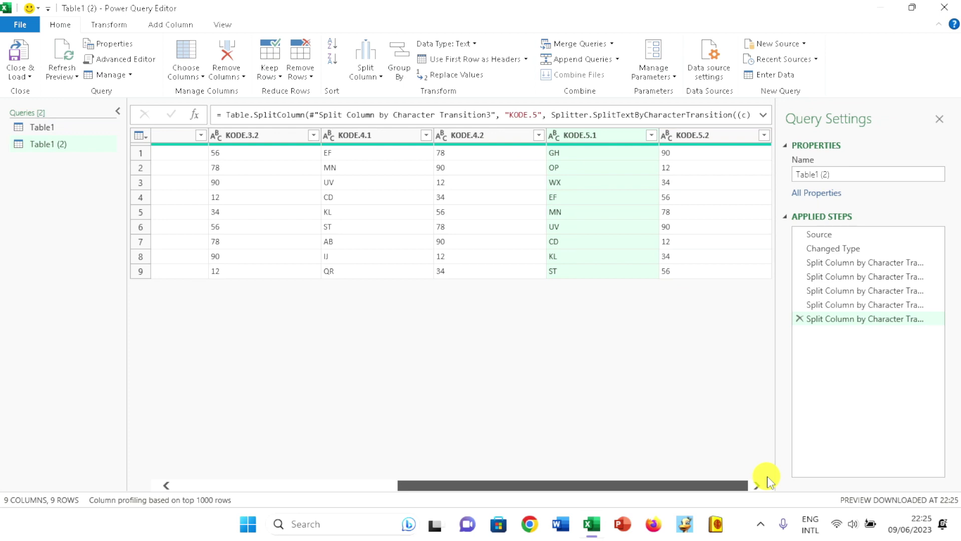
left_click_drag(646, 485, 413, 492)
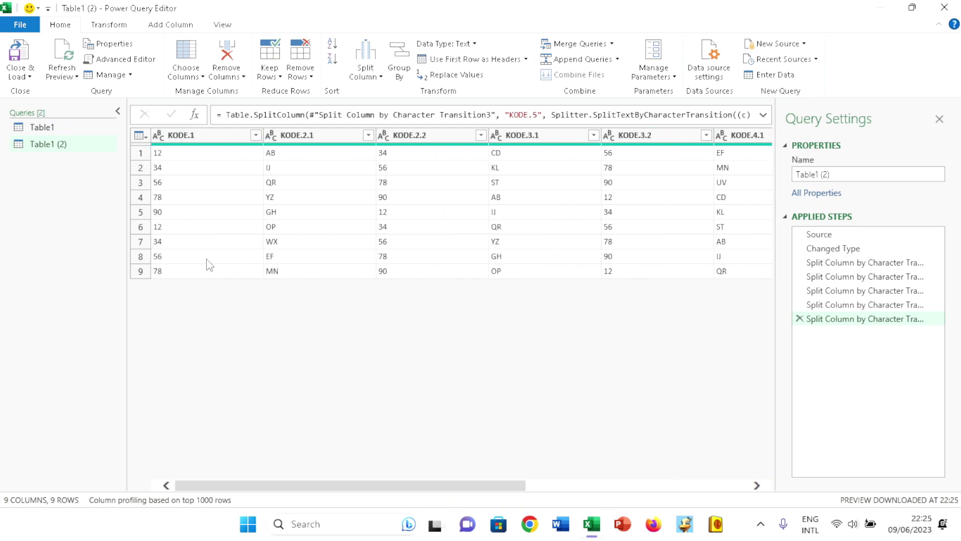
left_click(29, 78)
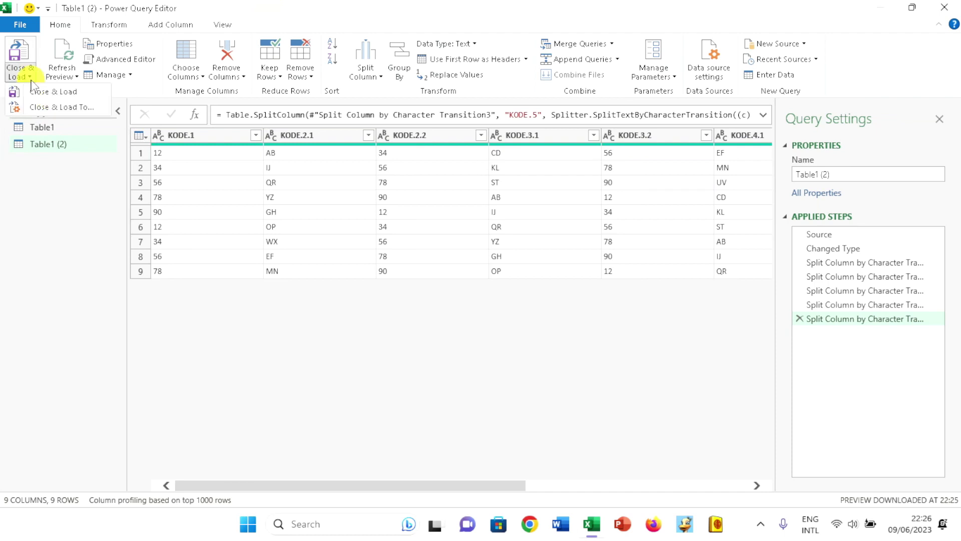
left_click(40, 111)
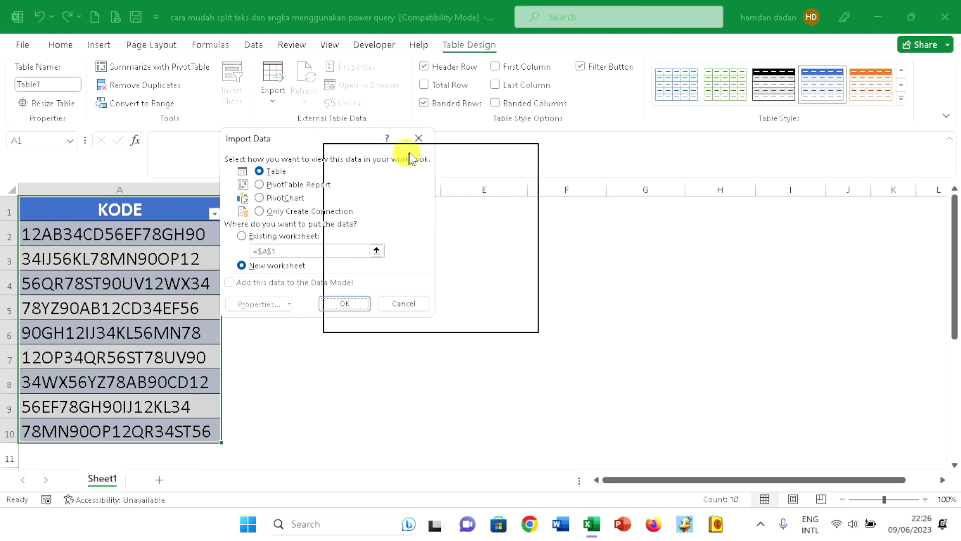
left_click_drag(410, 157, 430, 149)
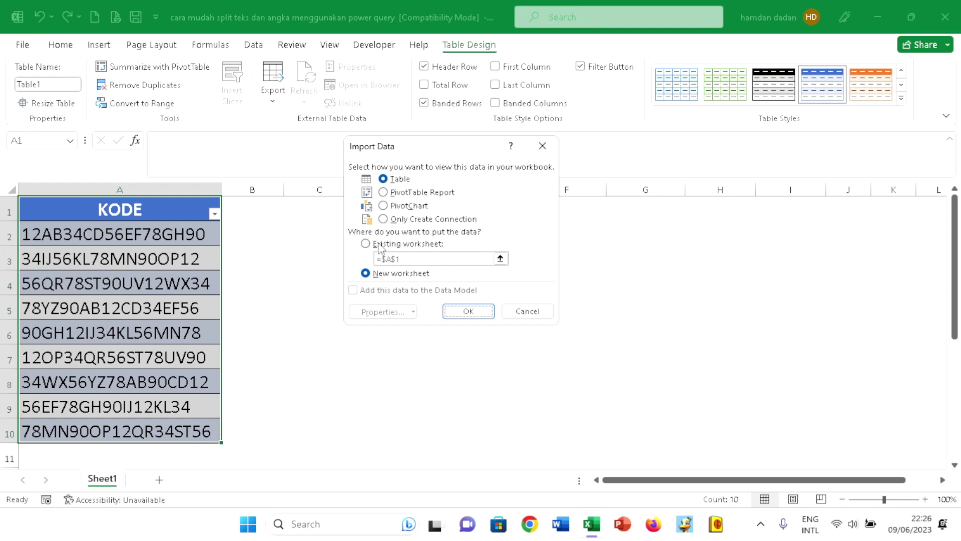
left_click(379, 247)
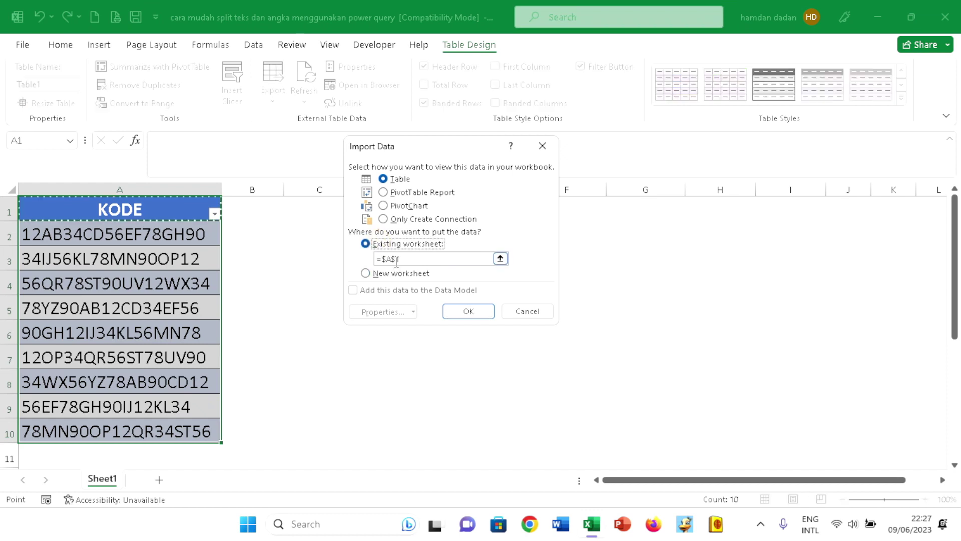
left_click(317, 206)
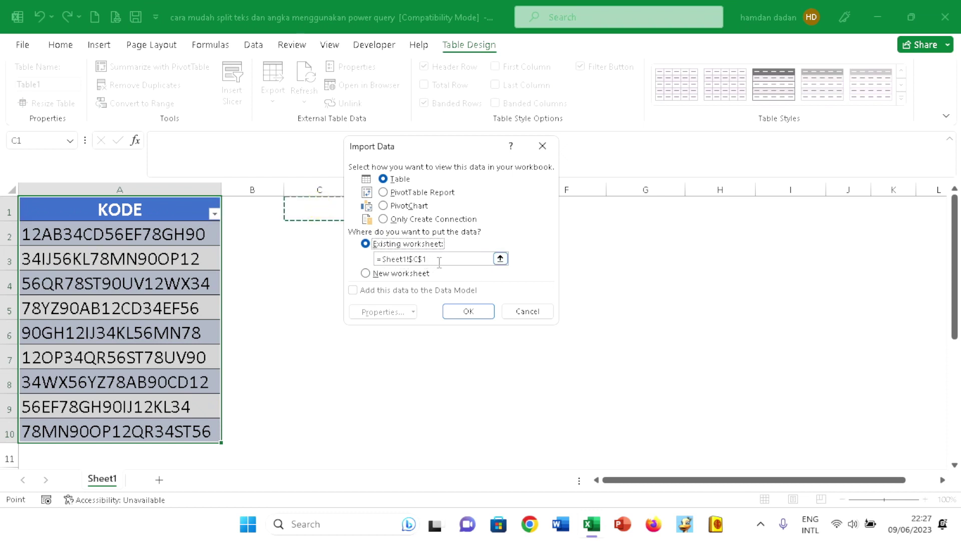
left_click(468, 312)
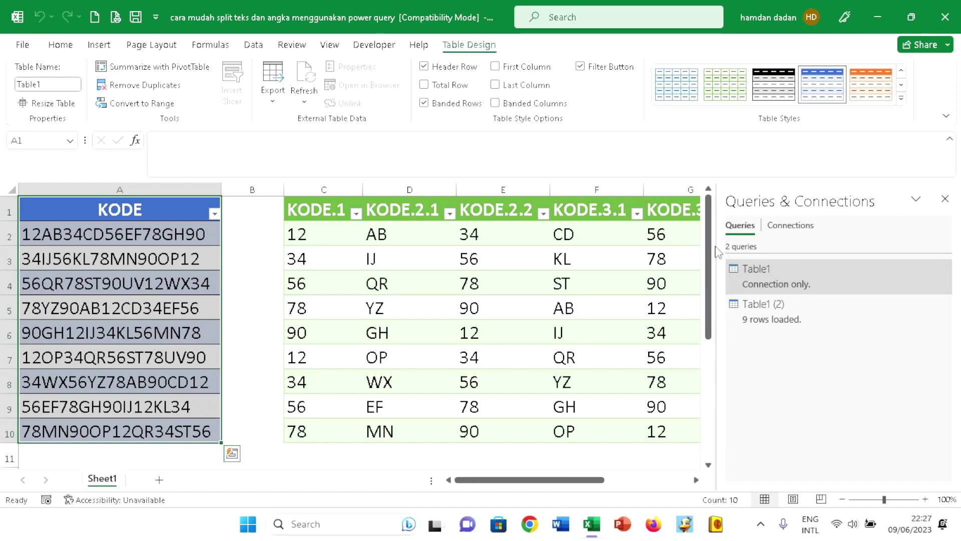
left_click_drag(716, 249, 884, 248)
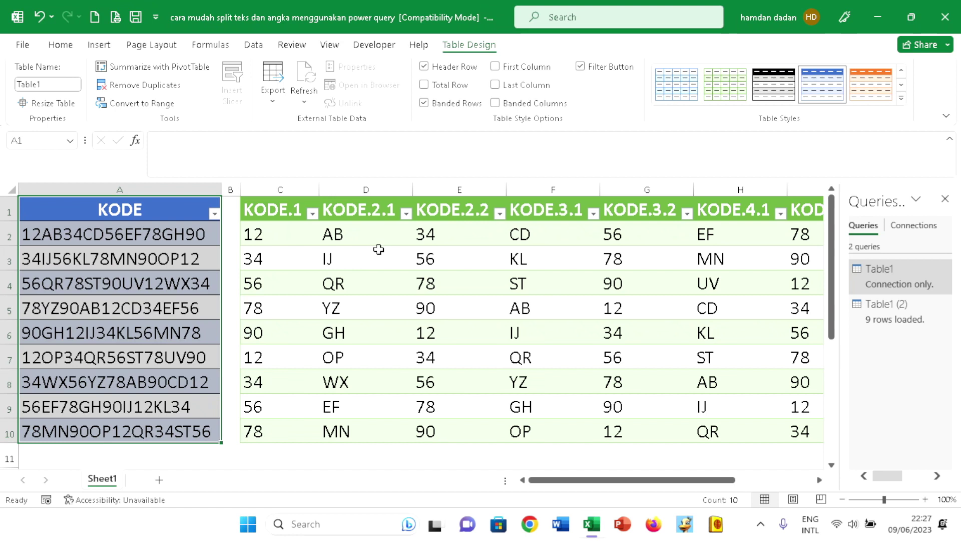
left_click(62, 235)
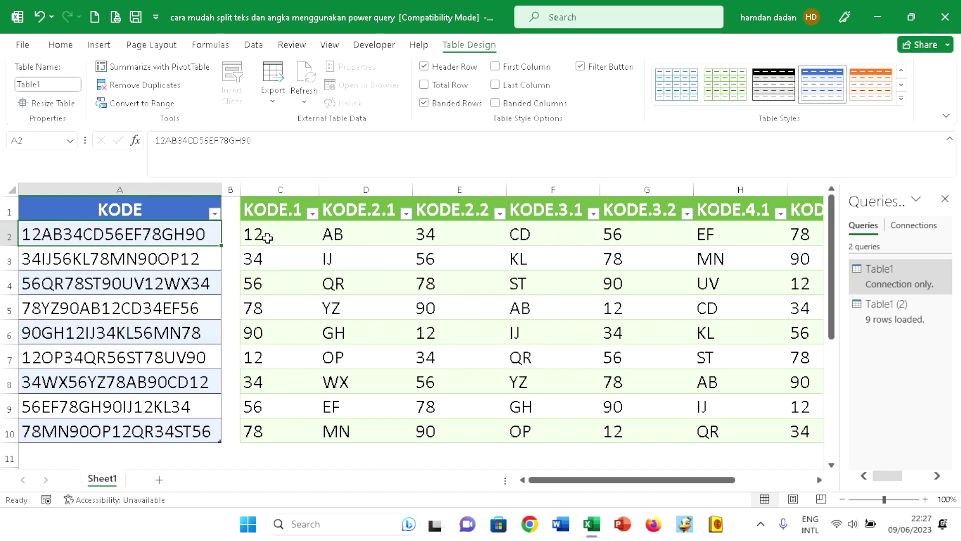
double_click(41, 233)
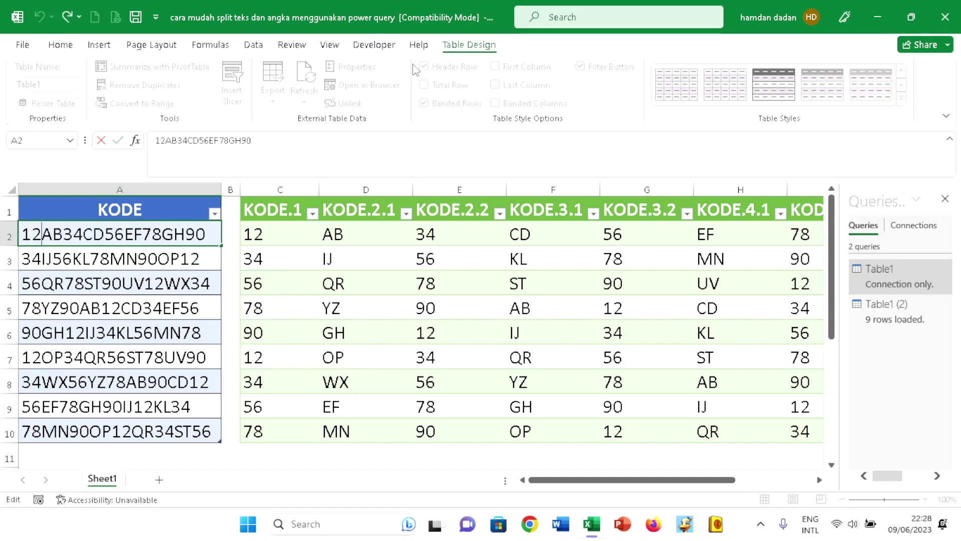
type("3456789")
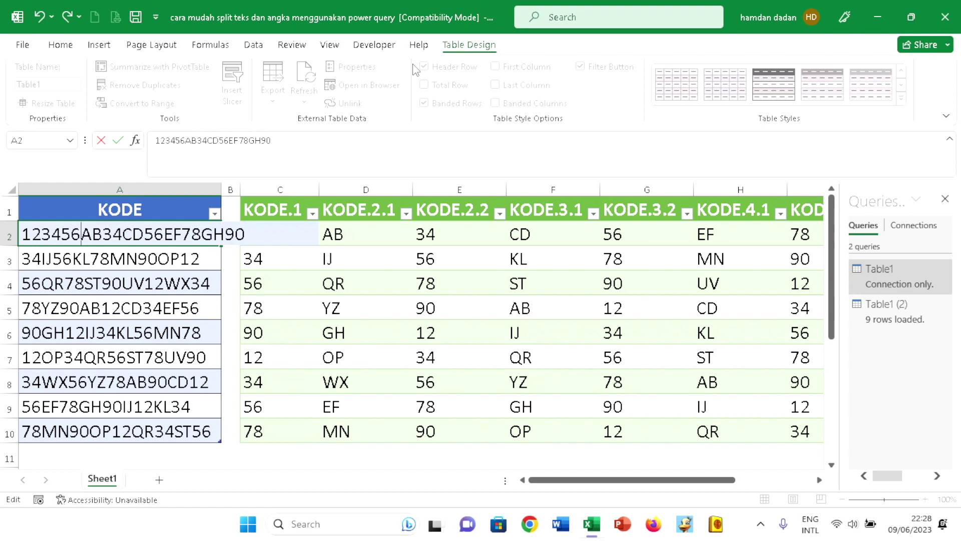
type("0")
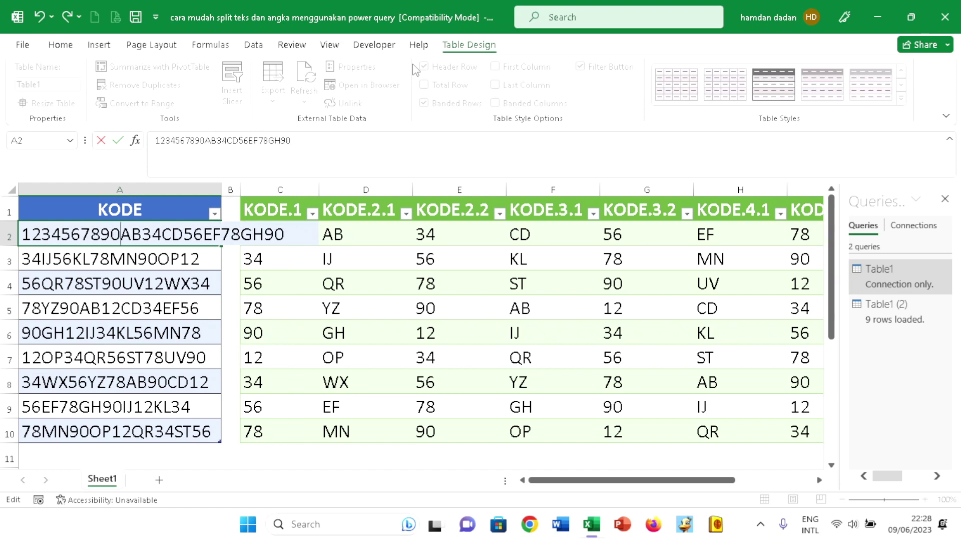
key("Return")
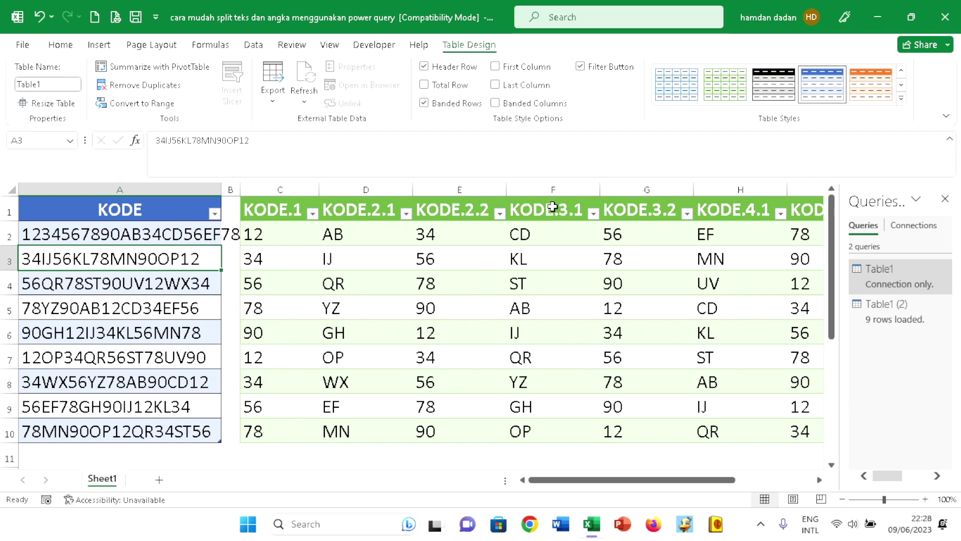
Refresh the green split table to bring in the edited code from A2.
right_click(553, 207)
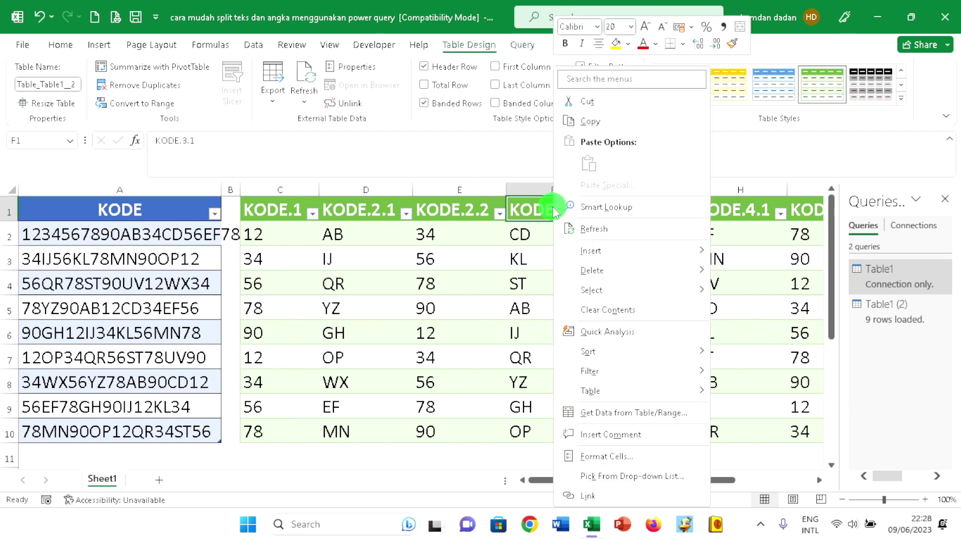
right_click(470, 211)
right_click(729, 392)
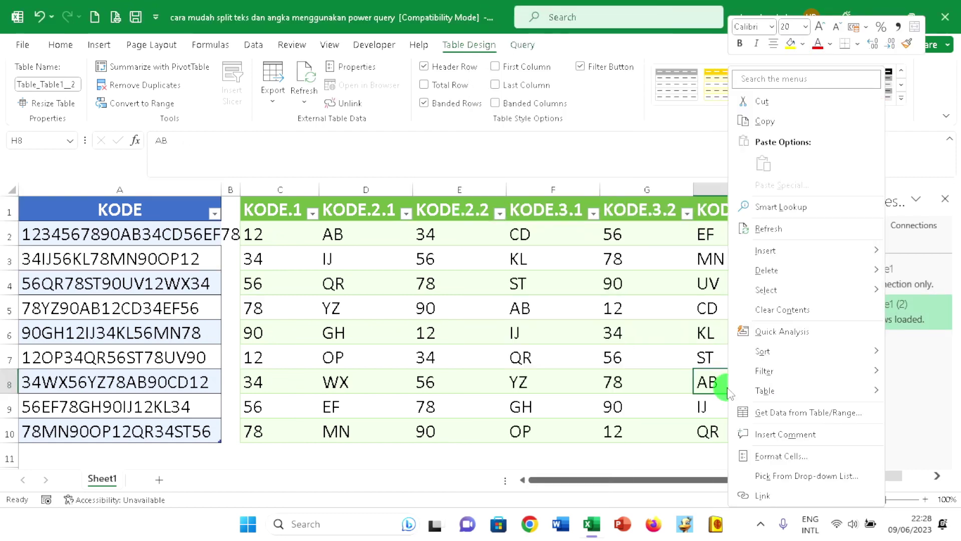
right_click(438, 433)
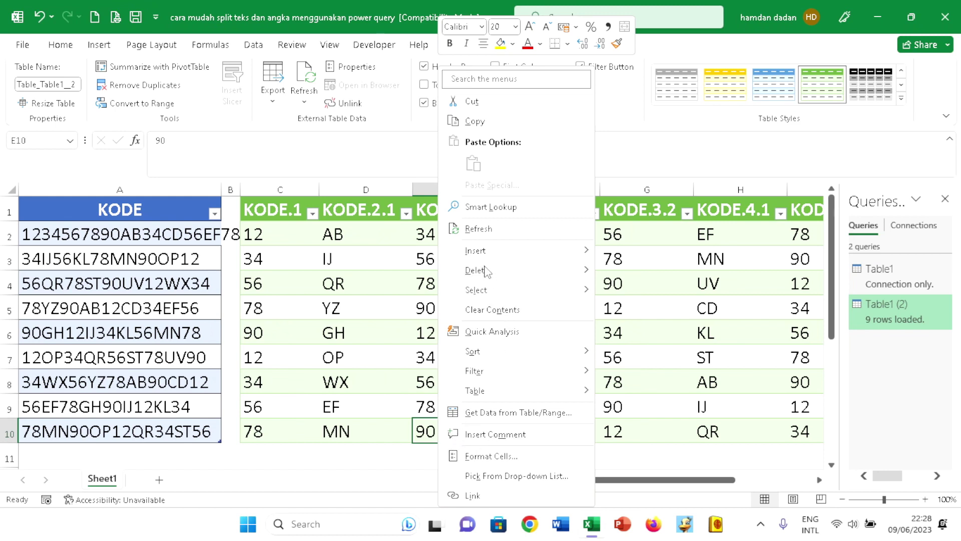
left_click(478, 229)
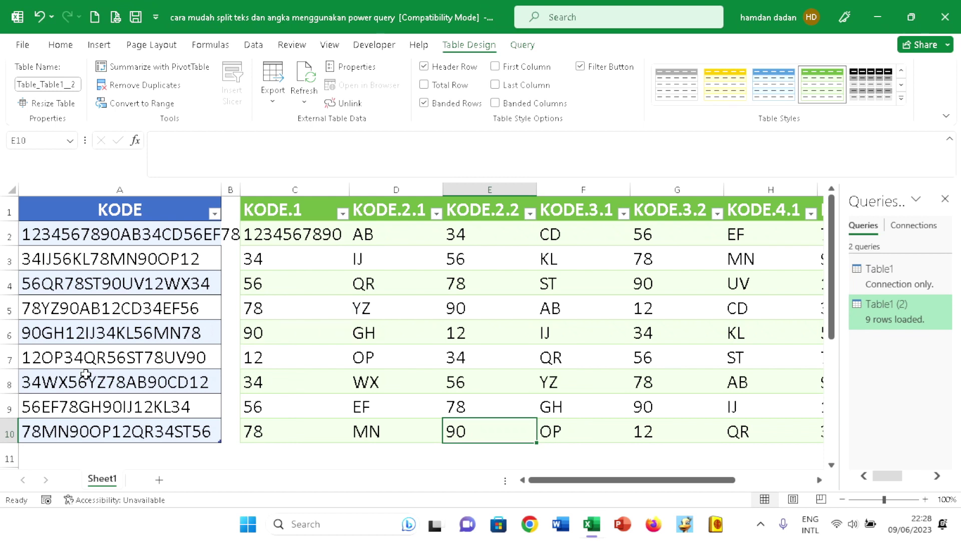
Insert ABCDEFGH after OP in the KODE code in A7, making it 12OPABCDEFGH34QR56ST78UV90.
left_click(68, 358)
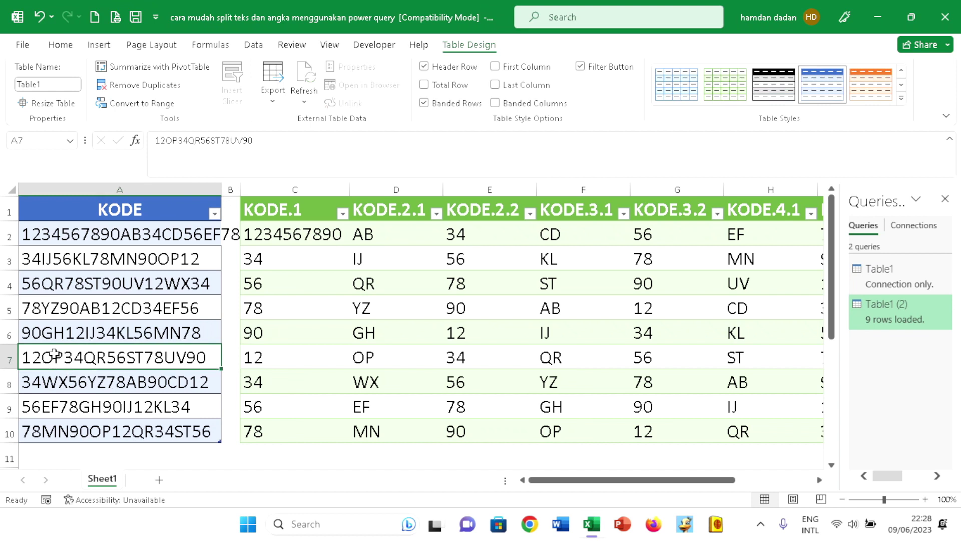
double_click(55, 357)
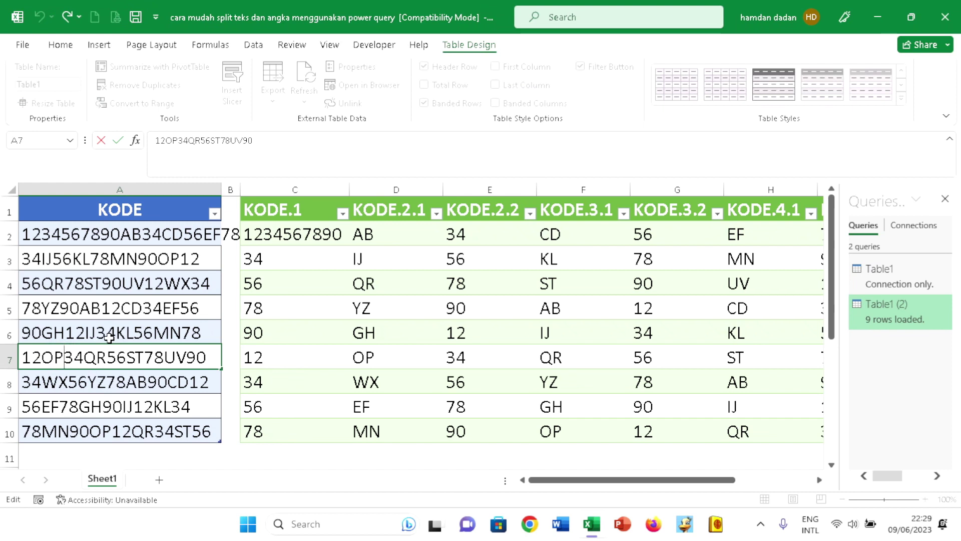
type("ab")
key("BackSpace")
key("BackSpace")
type("ABCDEFGH")
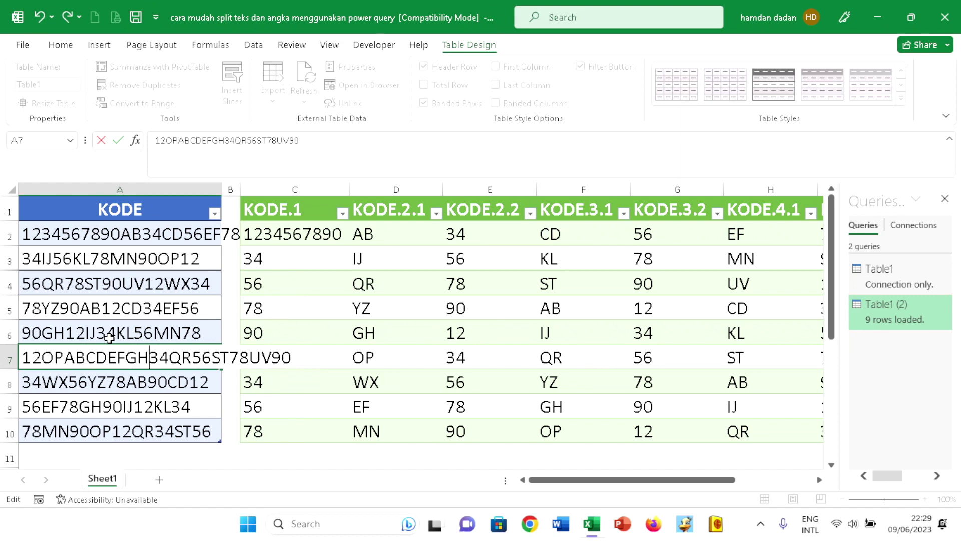
key("Return")
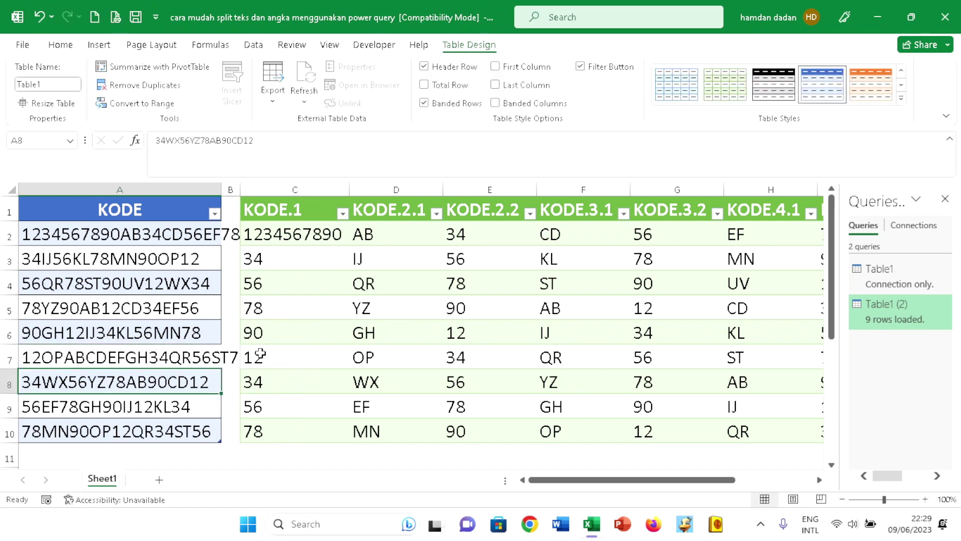
Refresh the split table again to pick up the longer text in row 7.
left_click(364, 357)
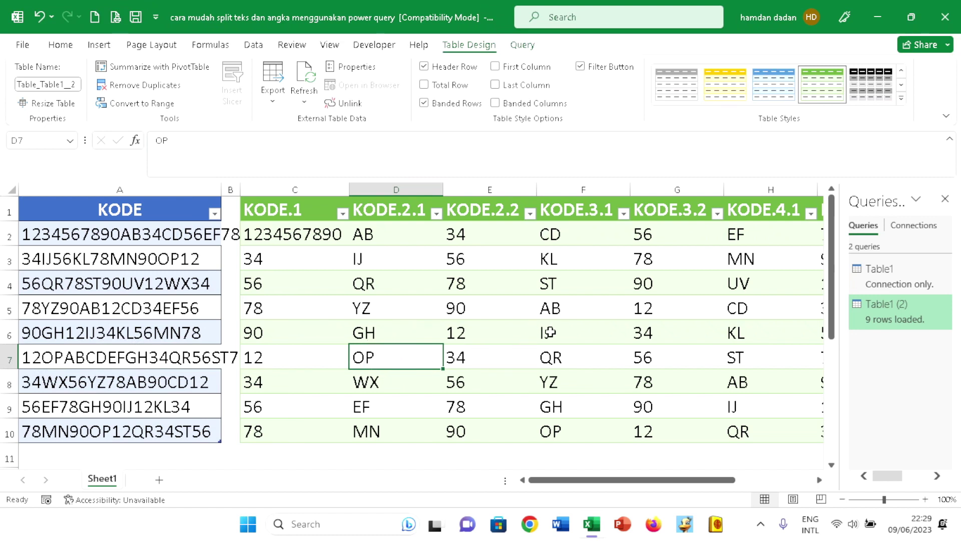
left_click(549, 332)
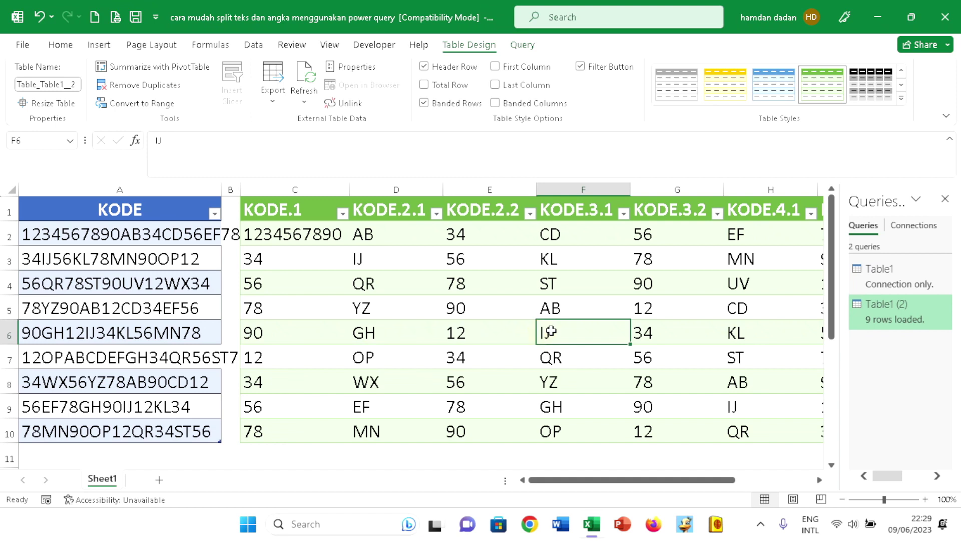
right_click(549, 332)
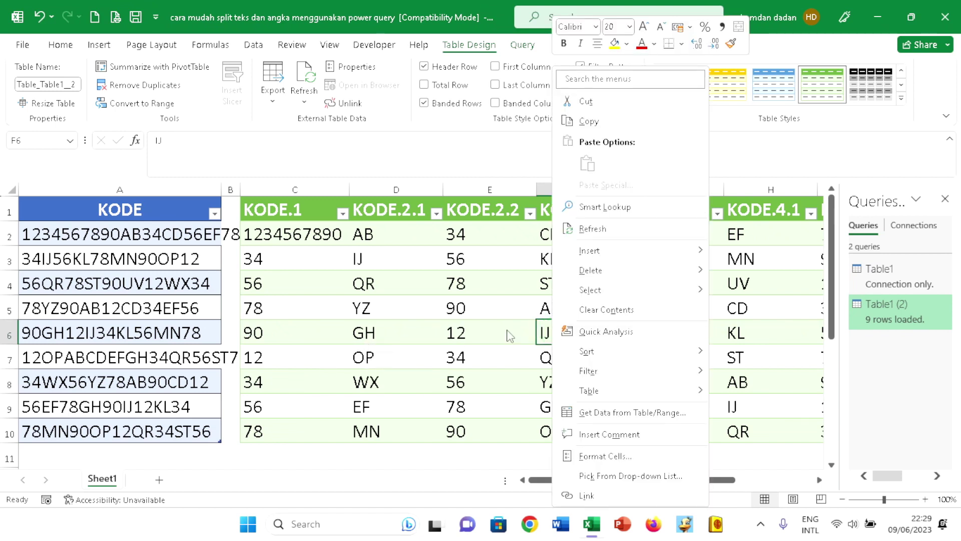
left_click(617, 230)
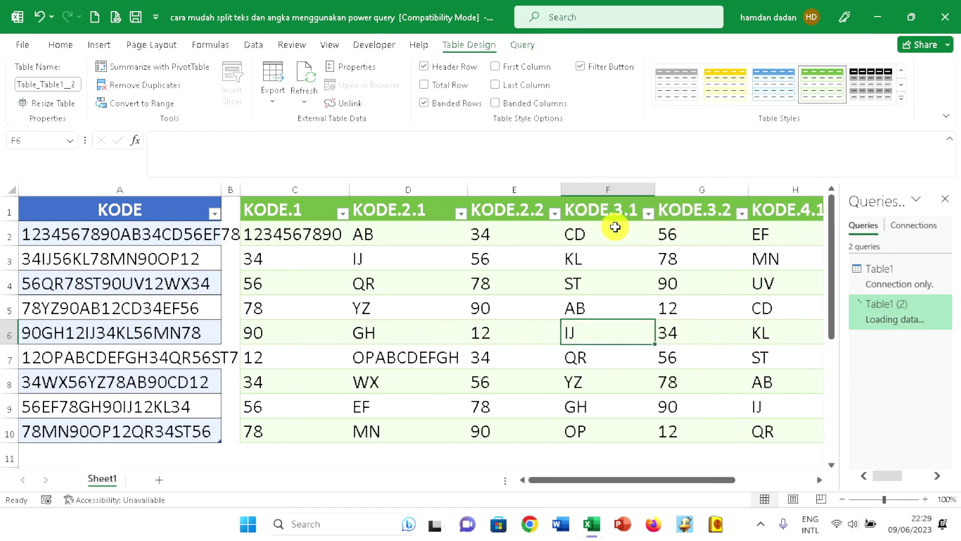